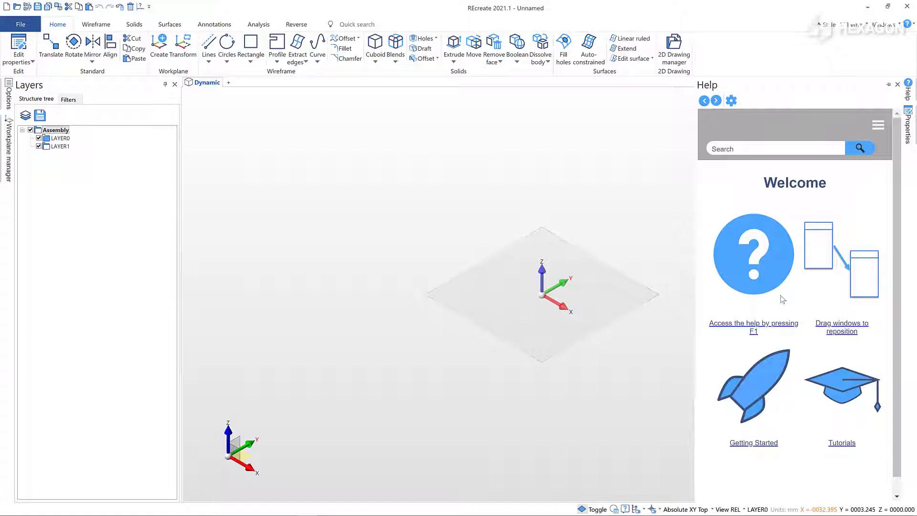
- Search the help for 'Optimise', open the Optimise mesh page, and check the Local/Online source
click(749, 149)
text(Optimise)
key(Return)
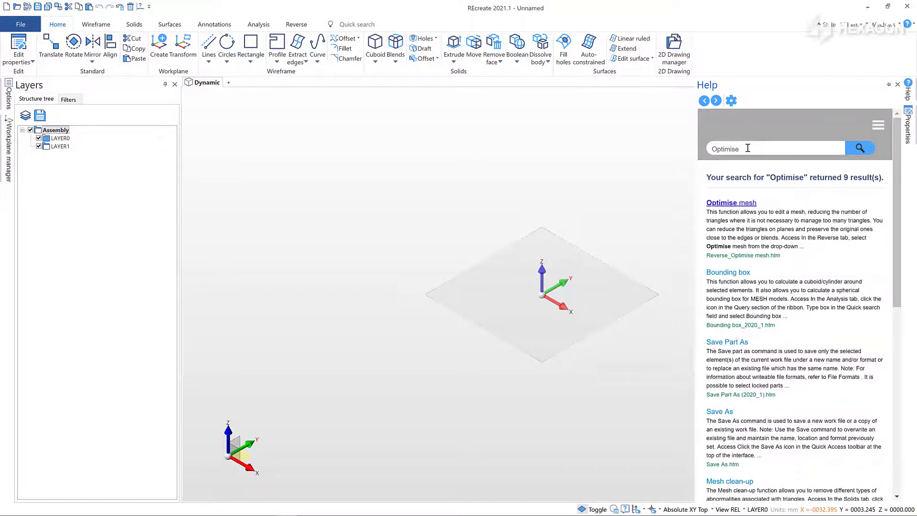
click(733, 204)
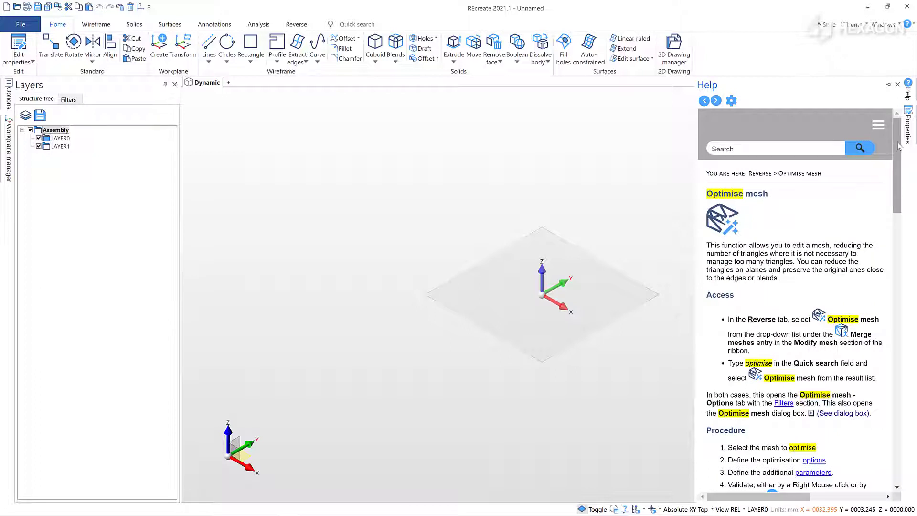
mouse_move(899, 145)
mouse_down()
mouse_move(894, 230)
mouse_move(895, 139)
mouse_up()
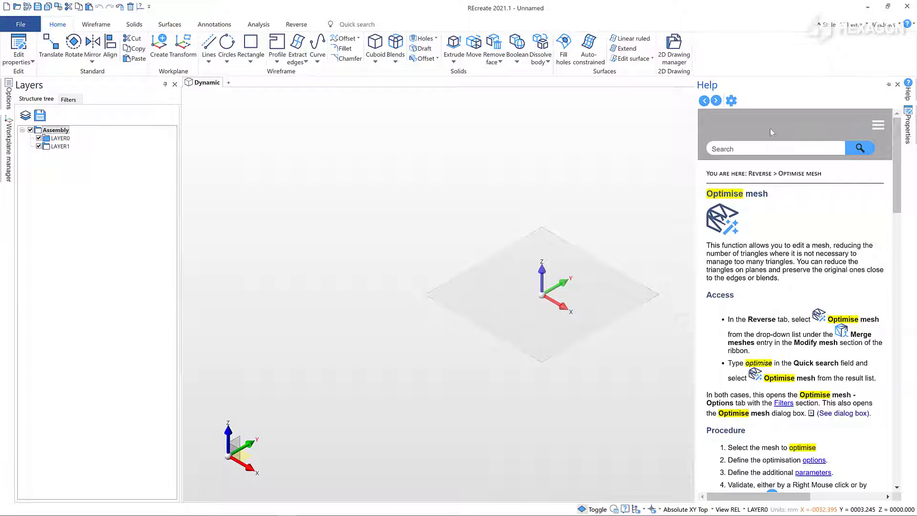
click(734, 102)
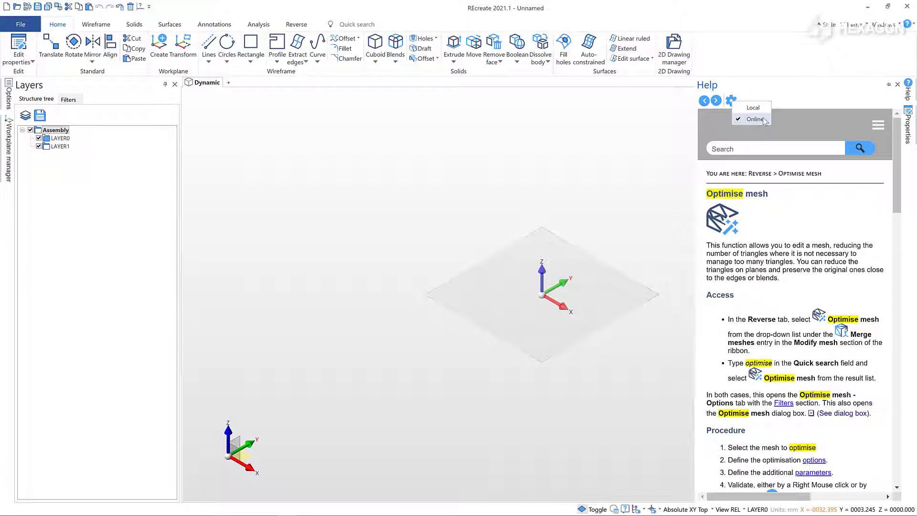
click(647, 136)
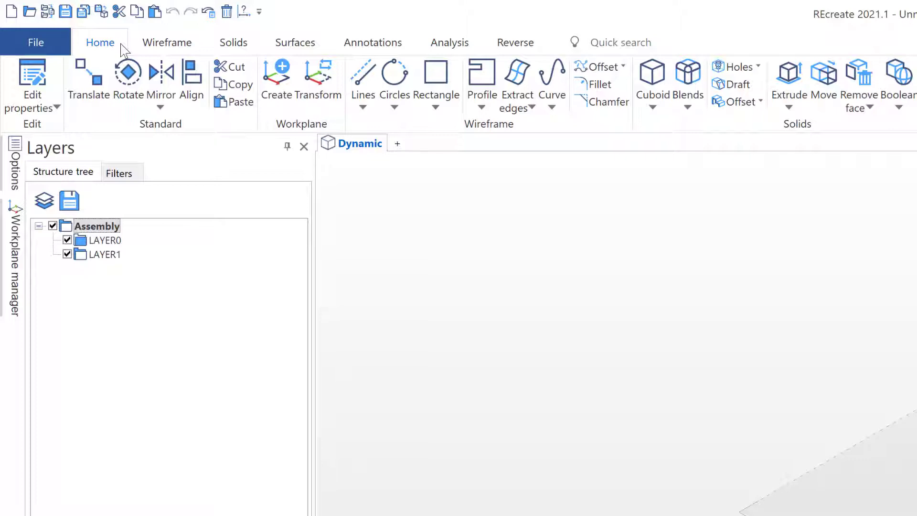
- Browse the Wireframe, Solids, Surfaces, Annotations, Analysis and Reverse tool sets in turn
click(186, 43)
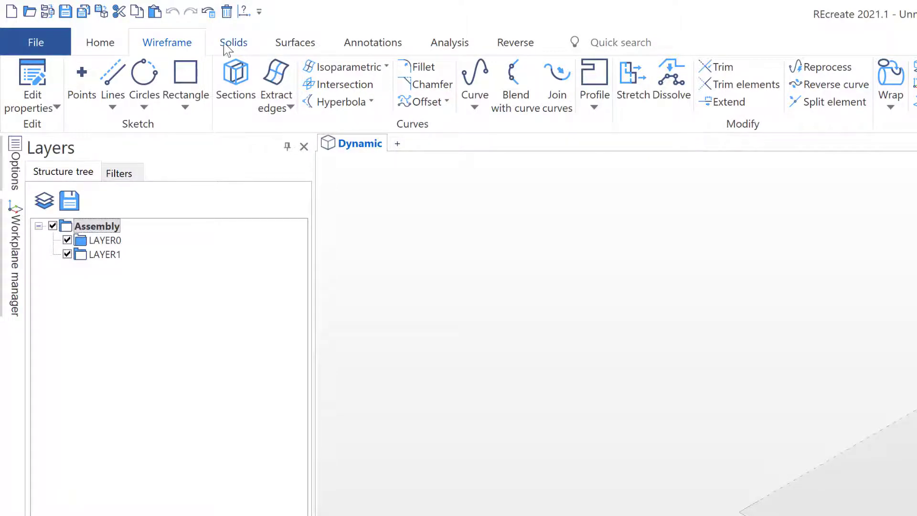
click(237, 44)
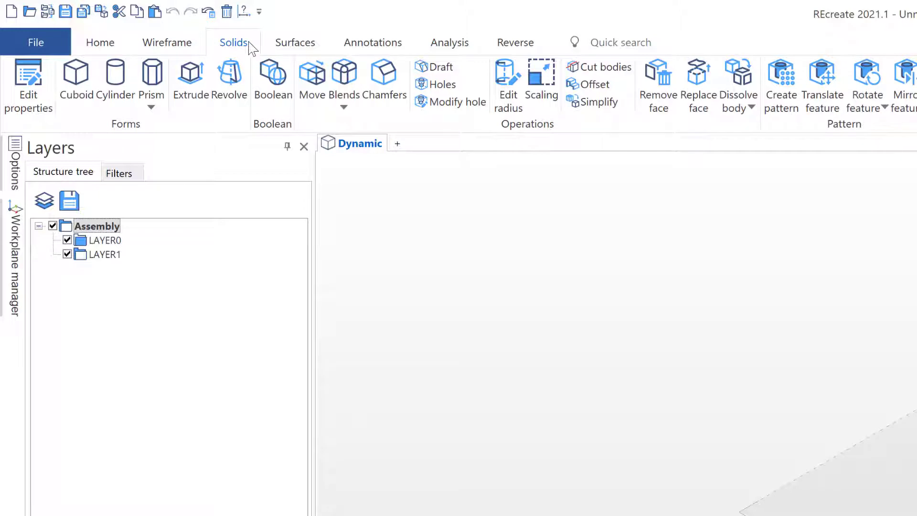
click(308, 44)
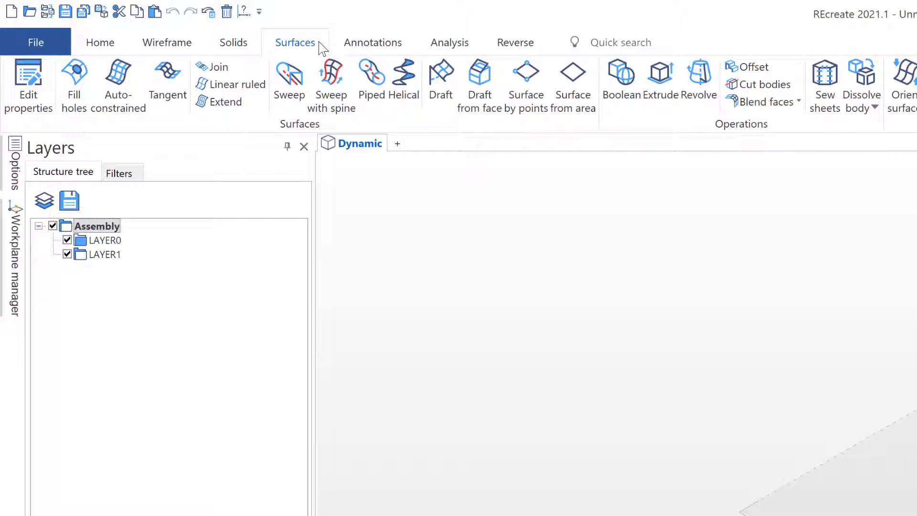
click(393, 51)
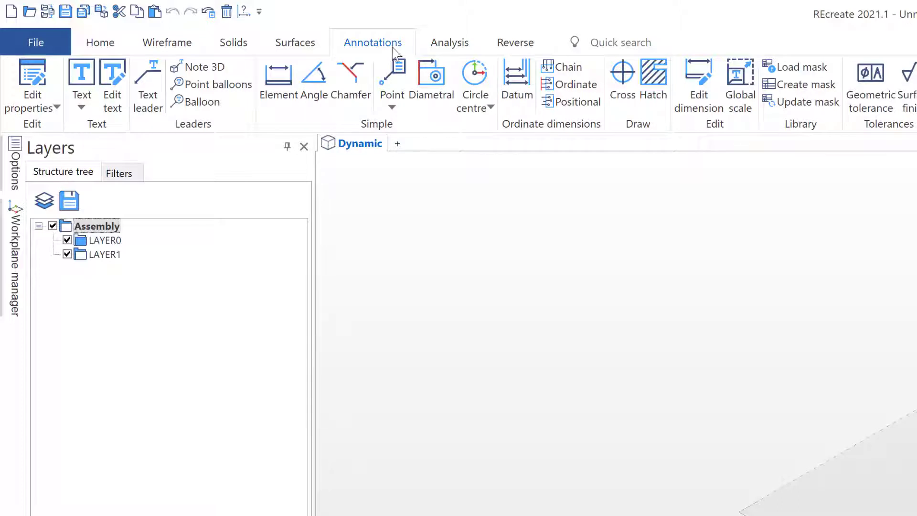
click(469, 49)
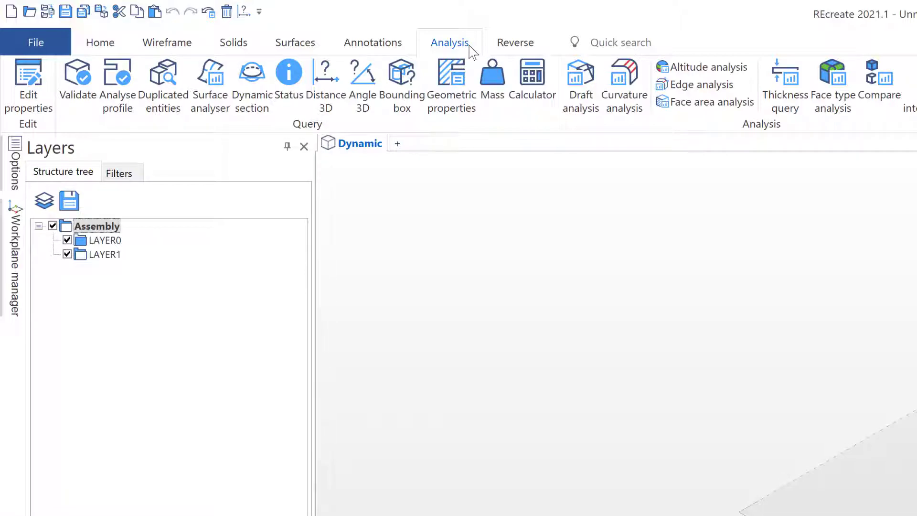
click(524, 45)
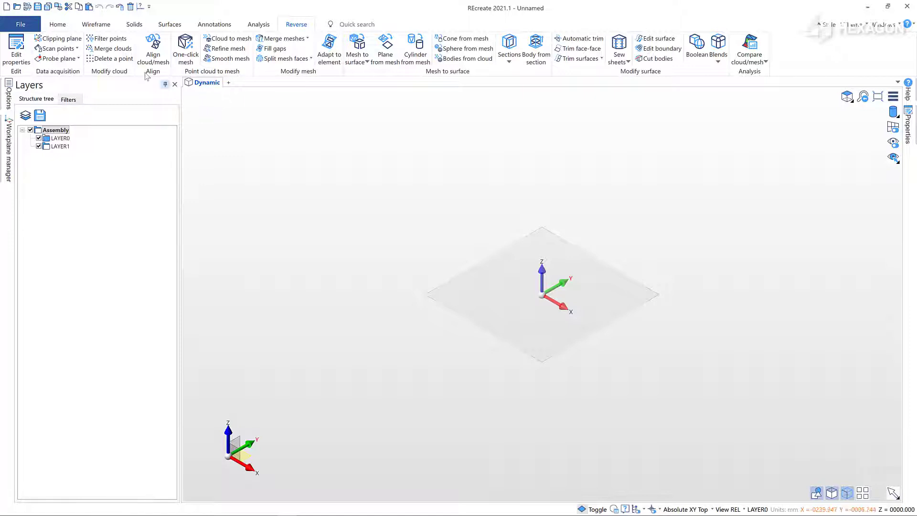
click(111, 39)
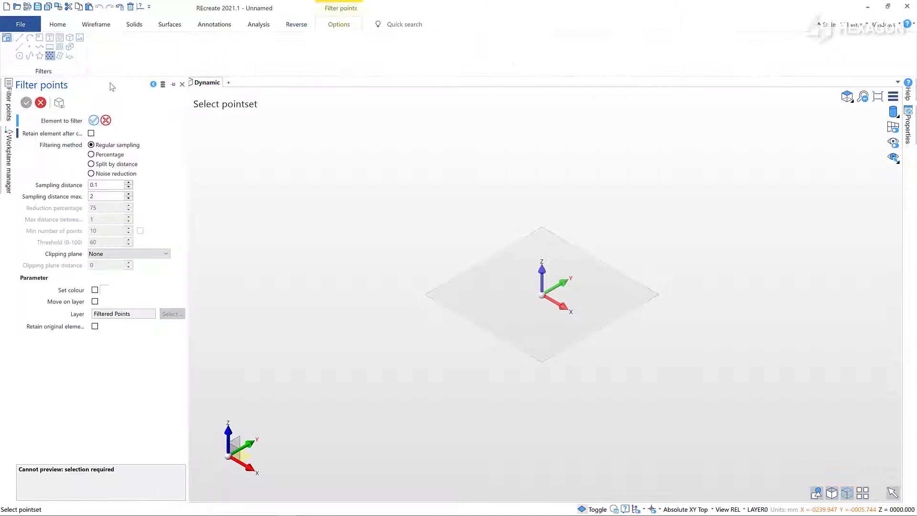
key(F1)
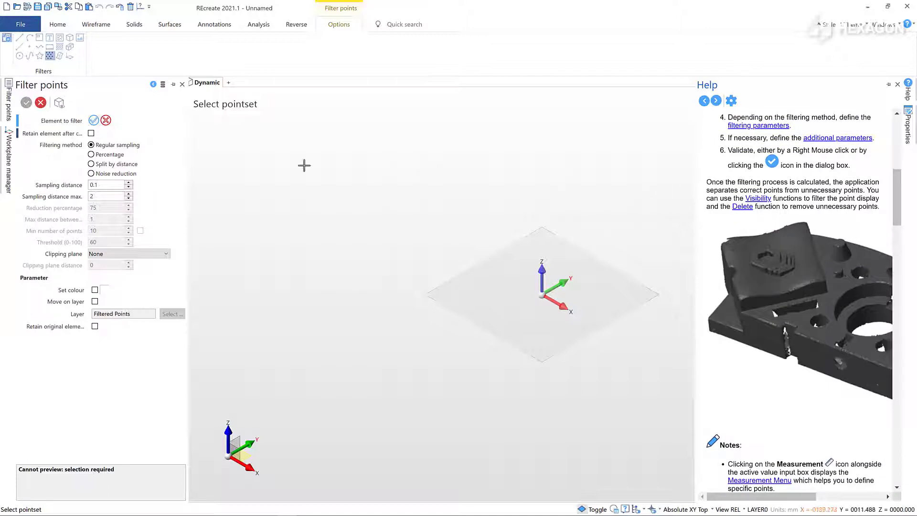
key(Escape)
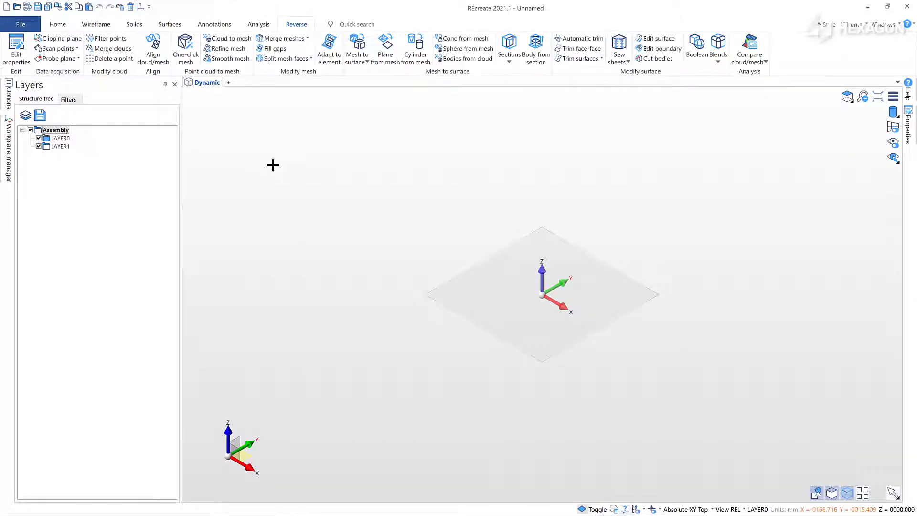
- Search the command list for 'Move fa' in the Quick search box
click(355, 22)
text(Move)
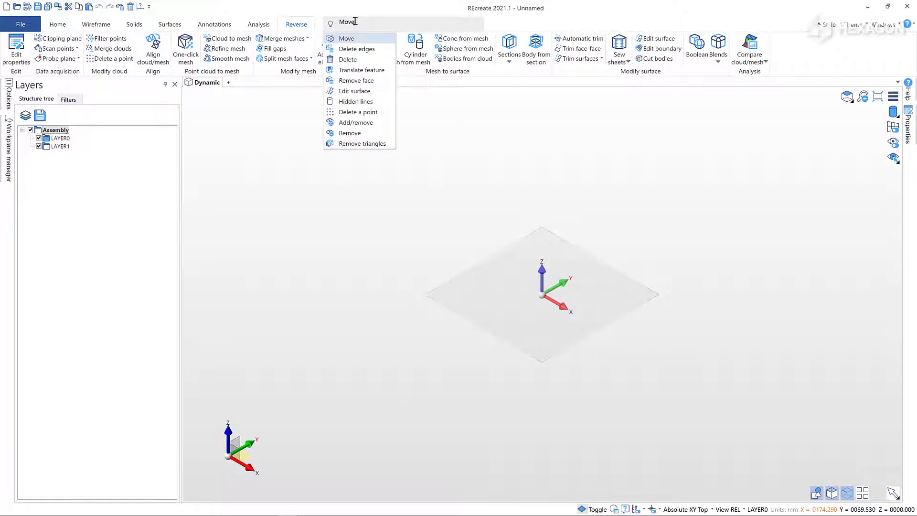
text( fa)
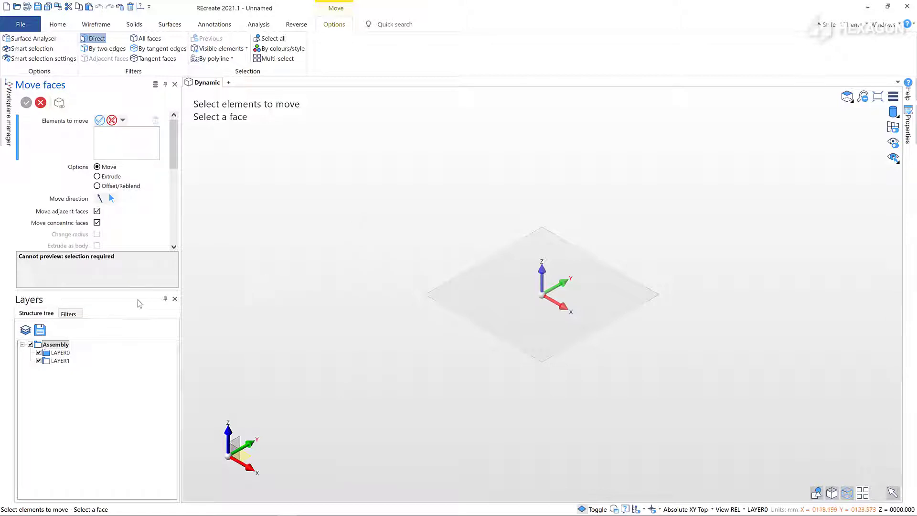
- Give the docked Move faces options more height in the left panel
drag(114, 291, 114, 355)
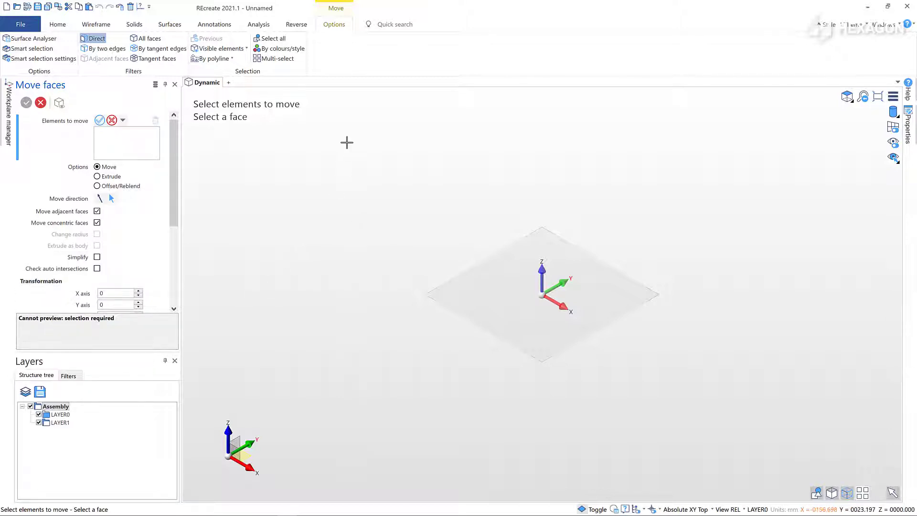
click(175, 361)
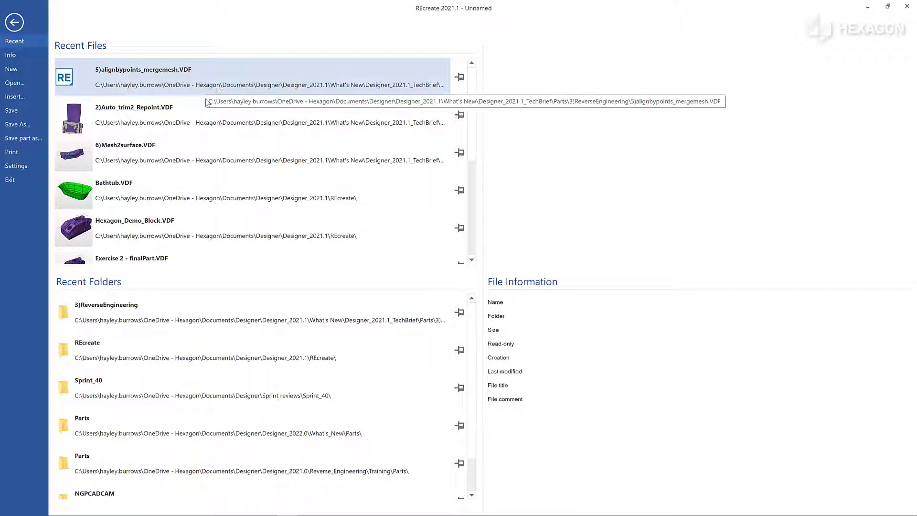
- Preview recent files, pin Hexagon_Demo_Block.VDF to the top and open it
click(201, 115)
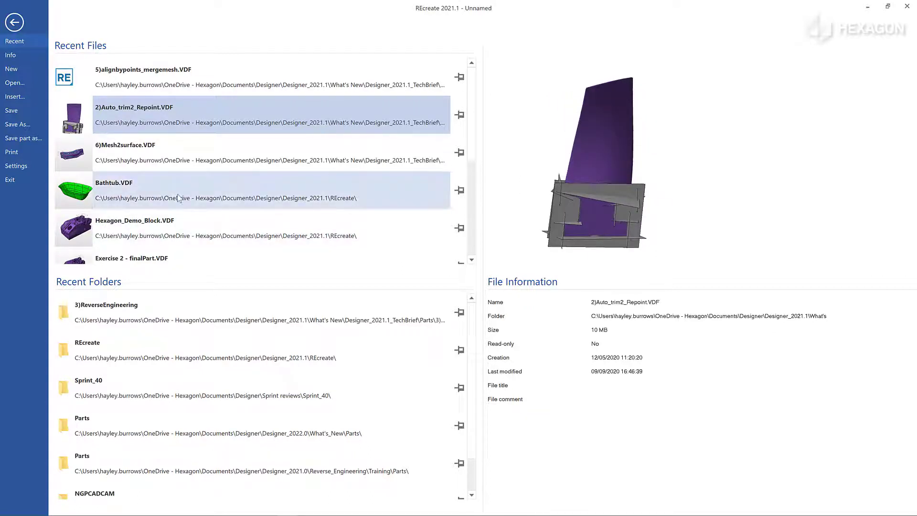
click(152, 189)
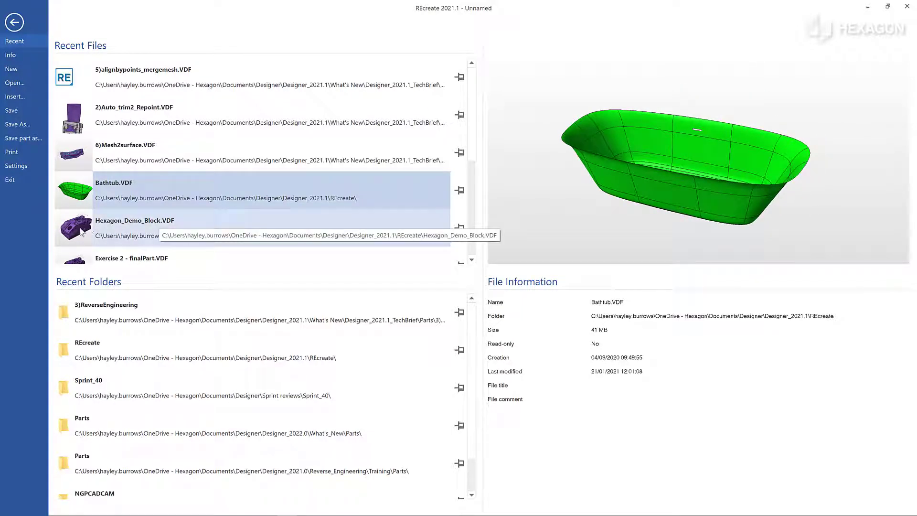
click(460, 228)
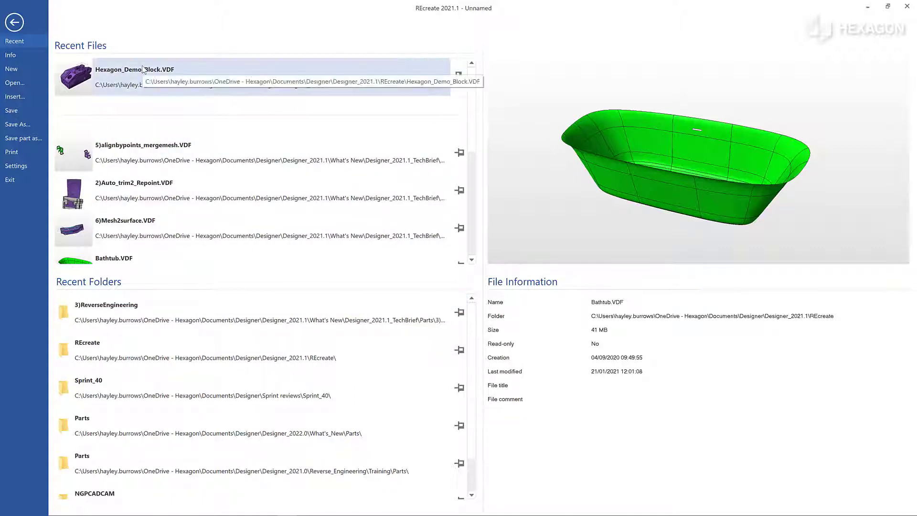
click(99, 77)
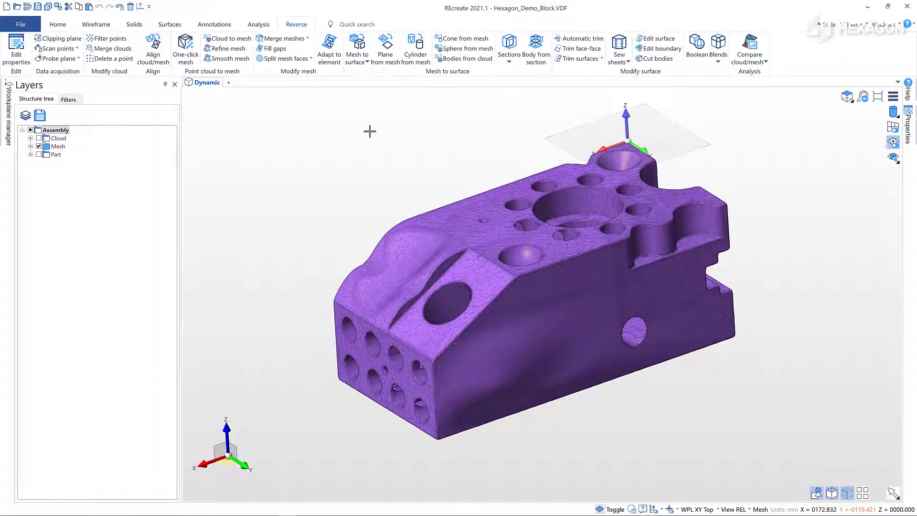
- Adjust layer visibility so only the Part layer shows, hiding Mesh and Cloud
click(39, 146)
click(39, 147)
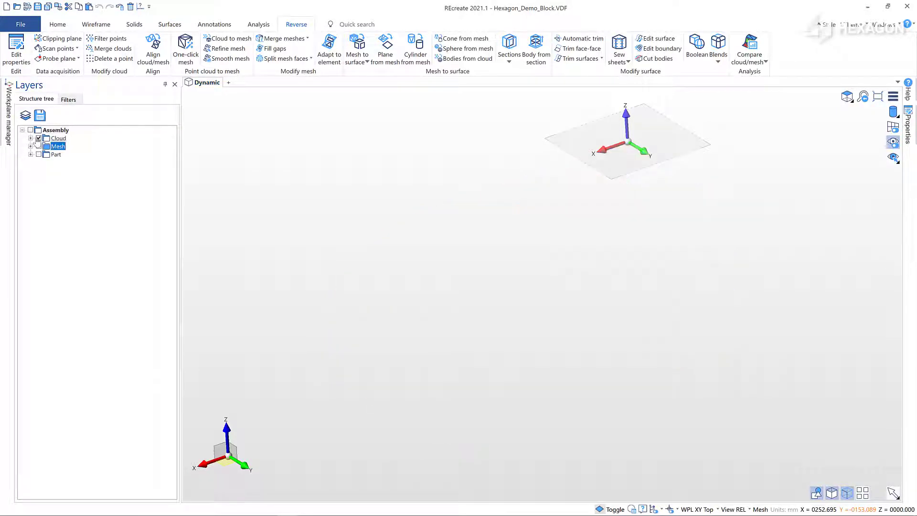
click(39, 138)
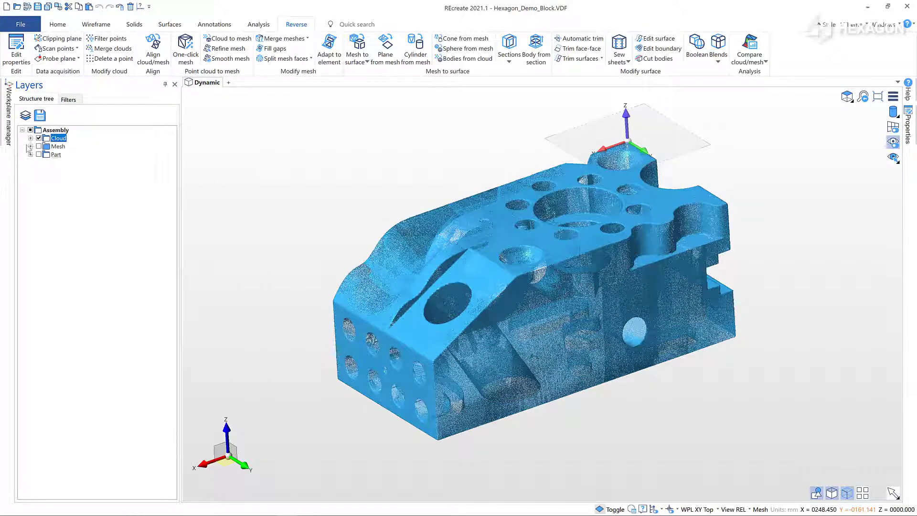
click(38, 146)
click(38, 138)
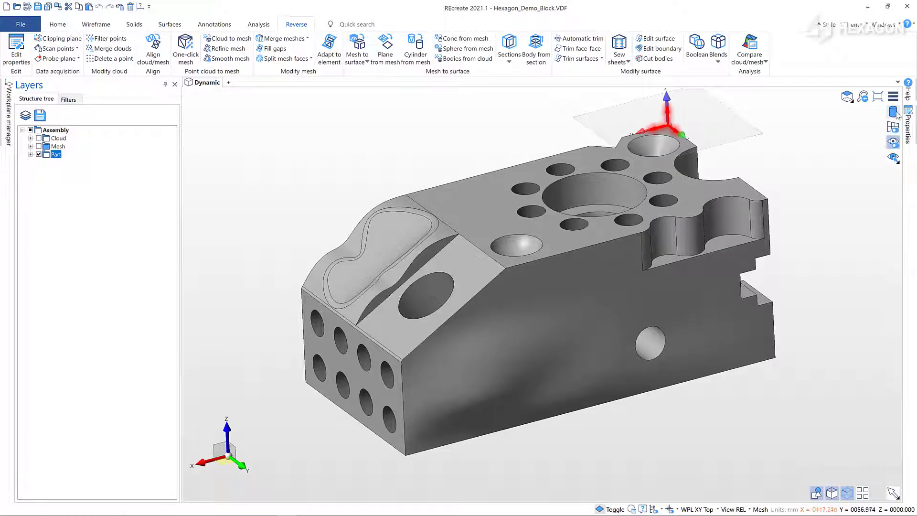
- Compare wireframe and shaded modes, settling on smooth shading without edge lines
click(894, 112)
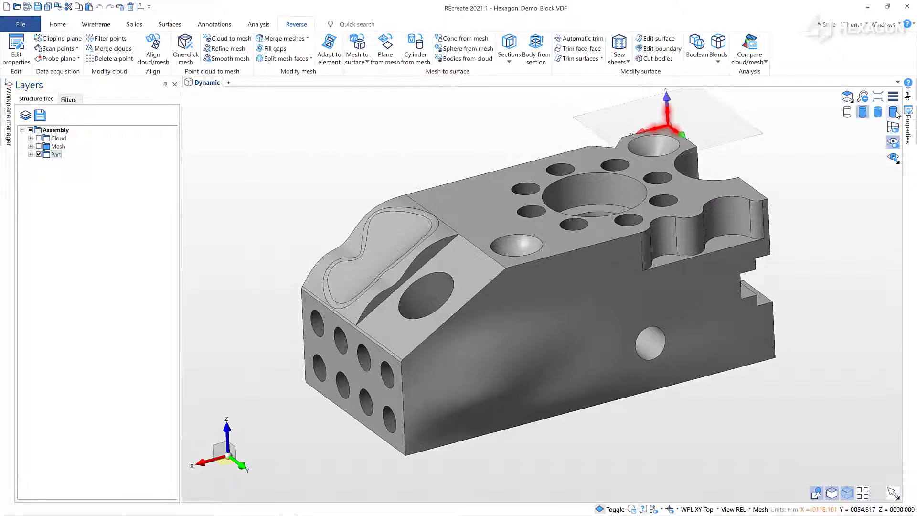
click(847, 112)
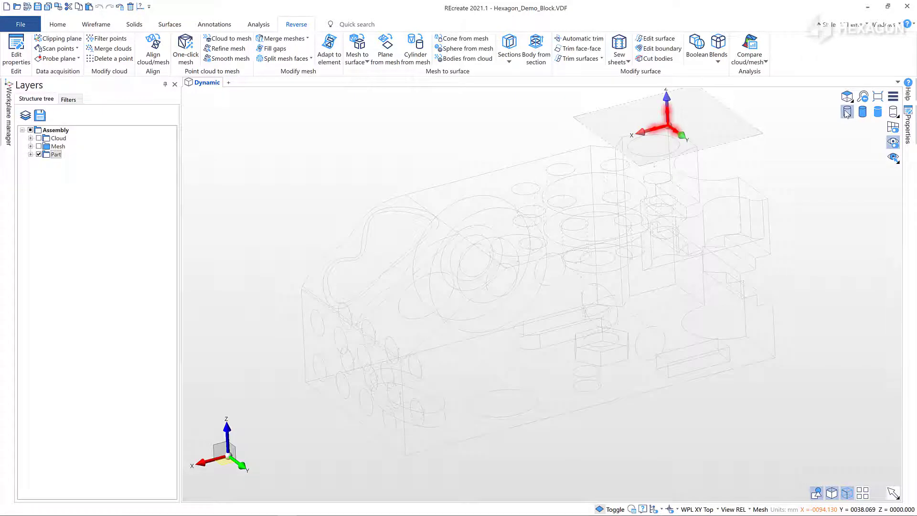
click(863, 113)
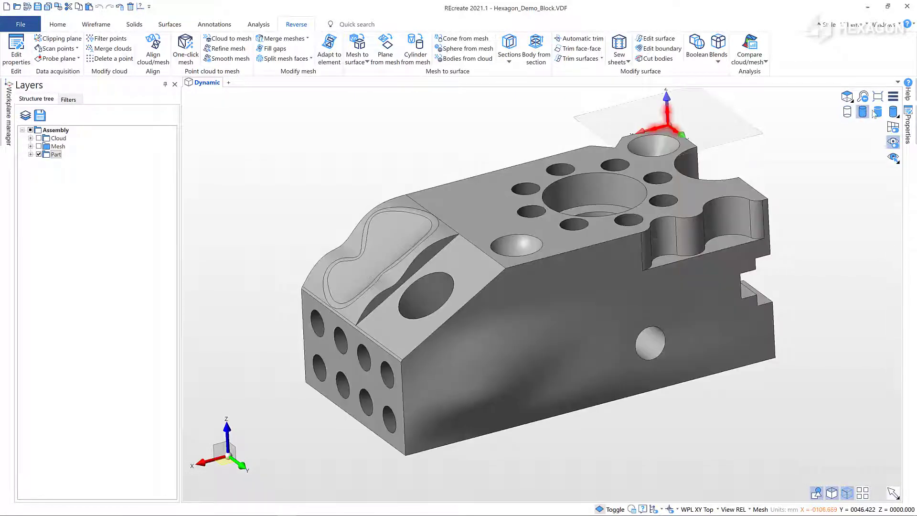
click(877, 112)
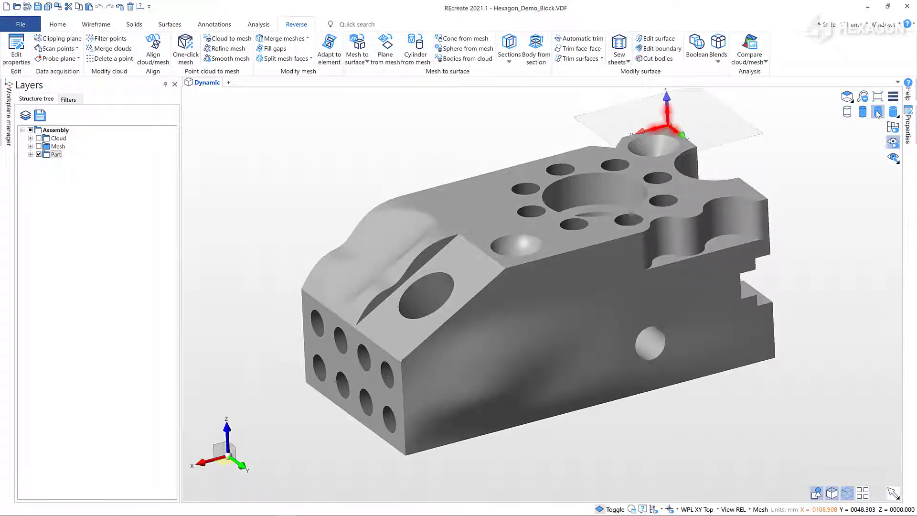
- View the part from the Top, Bottom, Left, Right and Isometric orientations
click(847, 96)
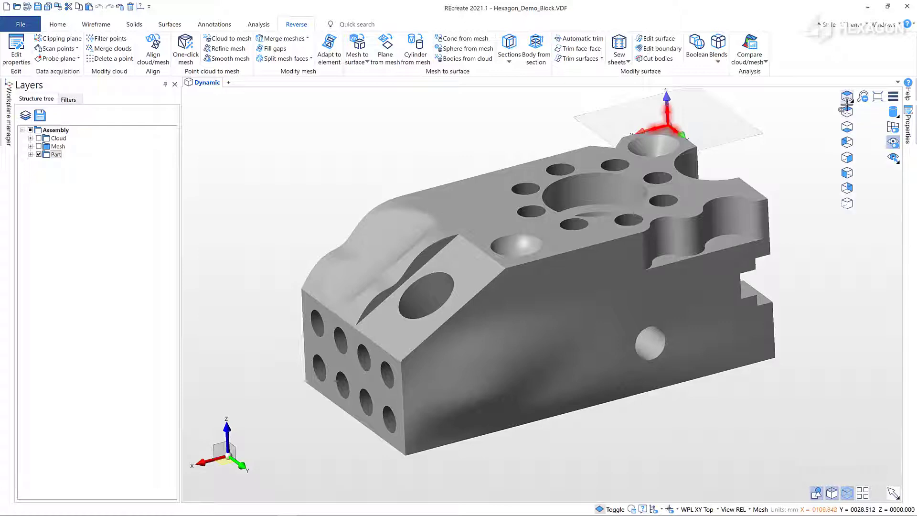
click(847, 126)
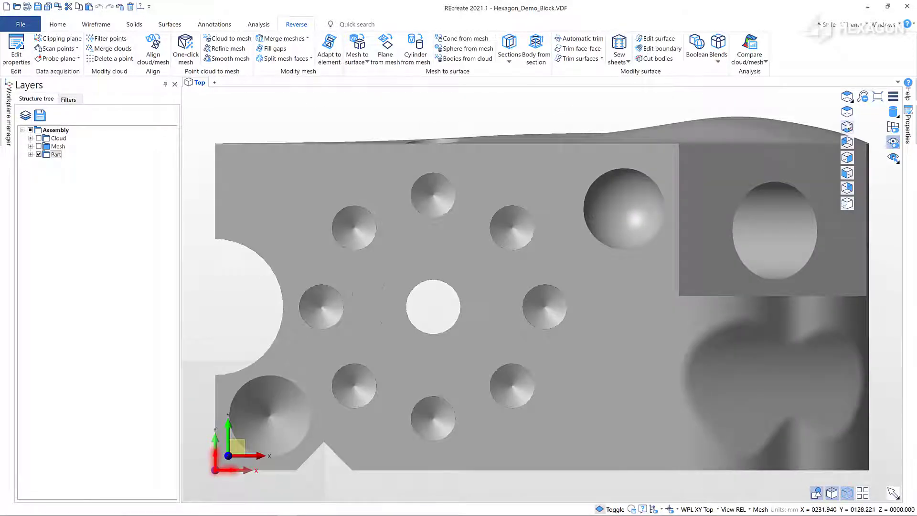
click(848, 127)
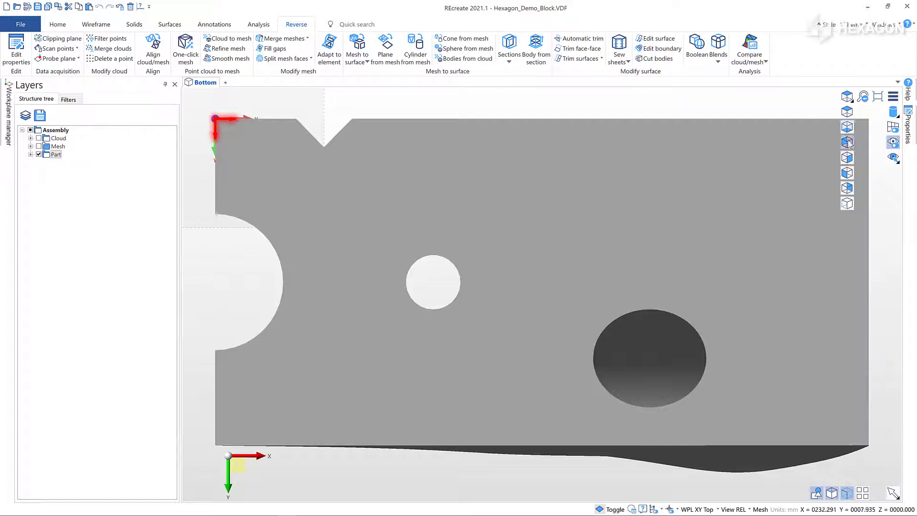
click(848, 142)
click(848, 158)
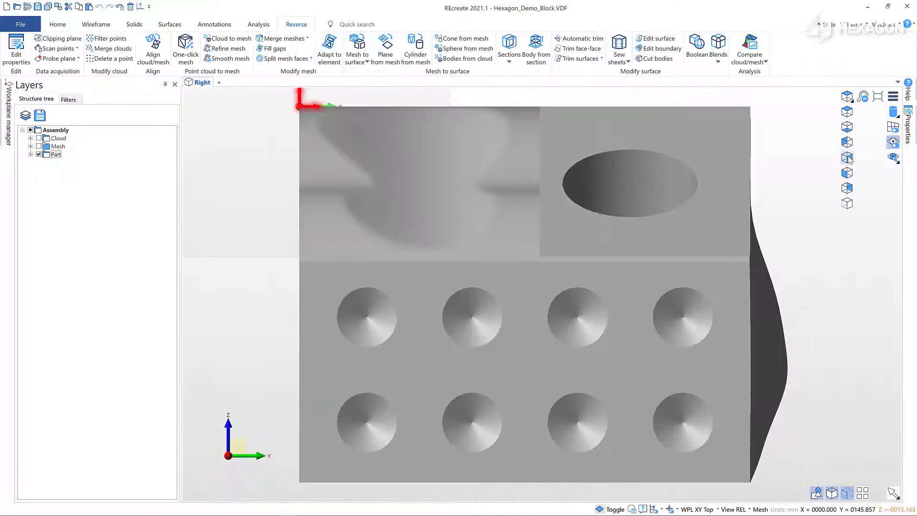
click(848, 204)
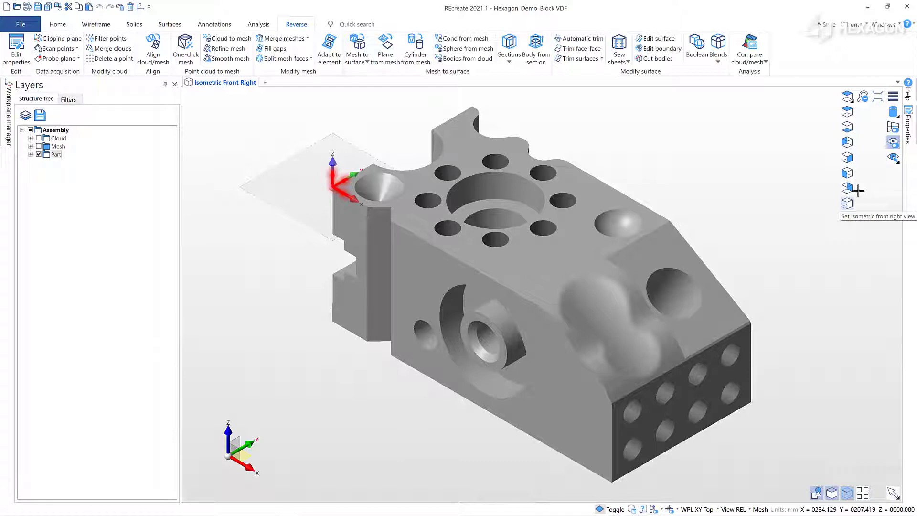
- Step back through the previous views, then fit the whole part into view
click(863, 97)
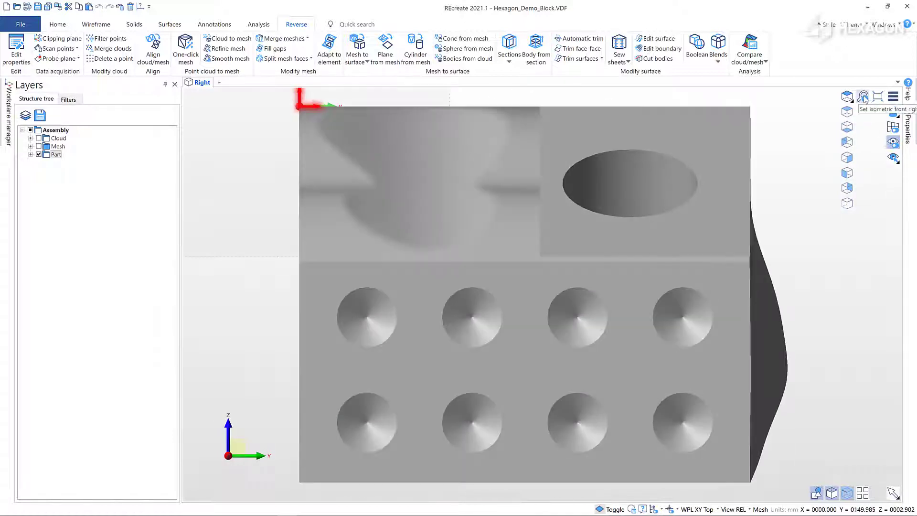
click(863, 98)
click(864, 98)
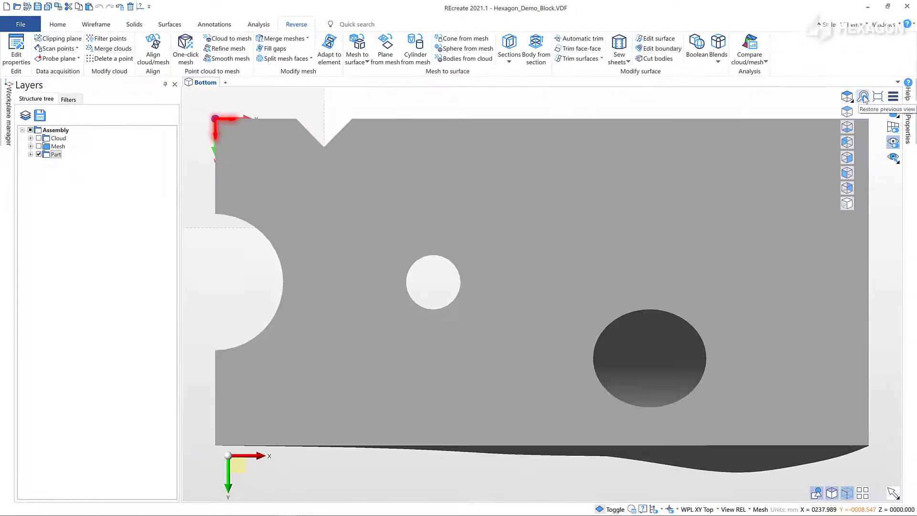
click(864, 98)
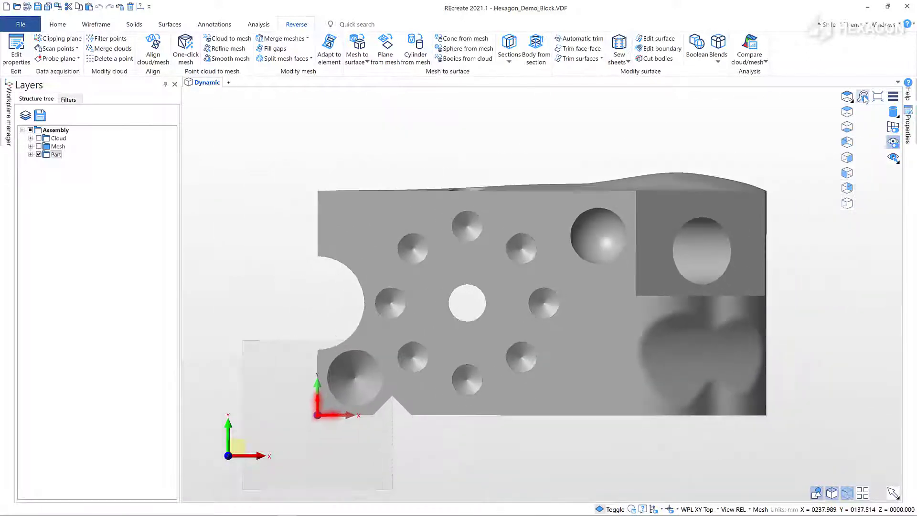
click(864, 98)
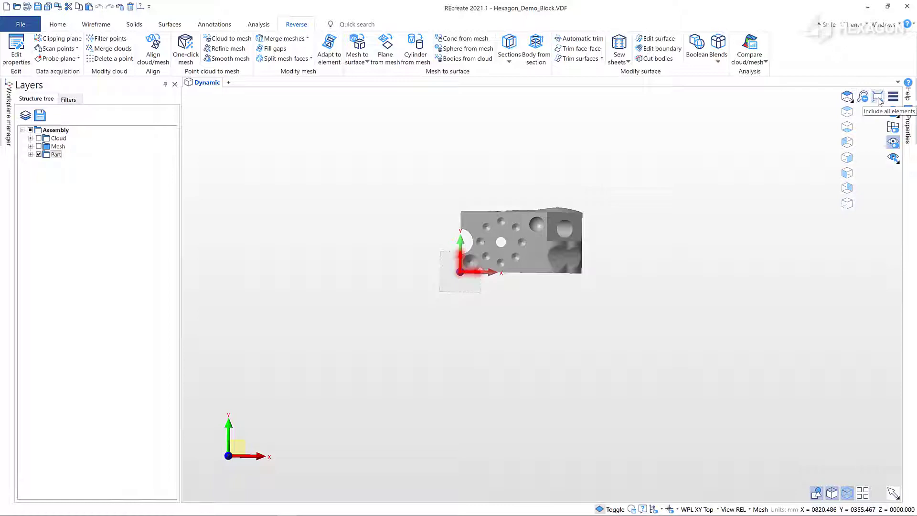
click(879, 98)
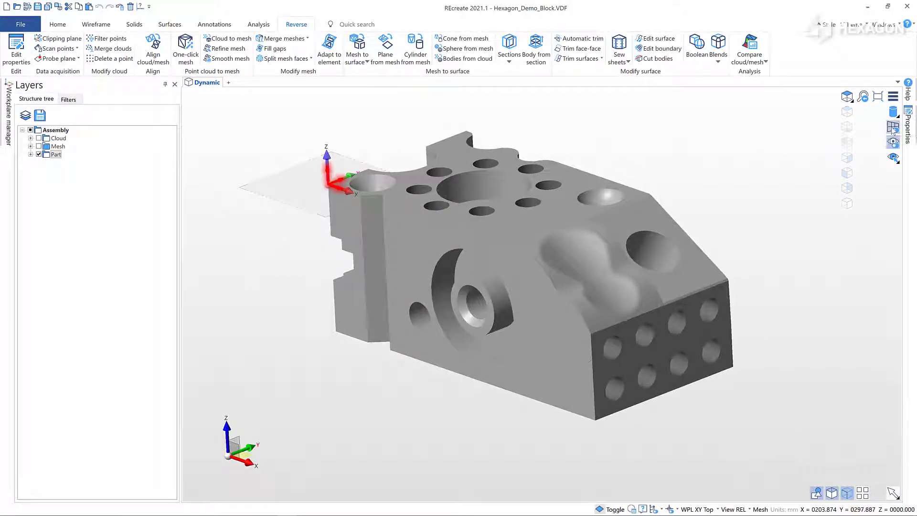
- Switch to perspective, show the Mesh layer, and read the mesh's Face info
click(893, 128)
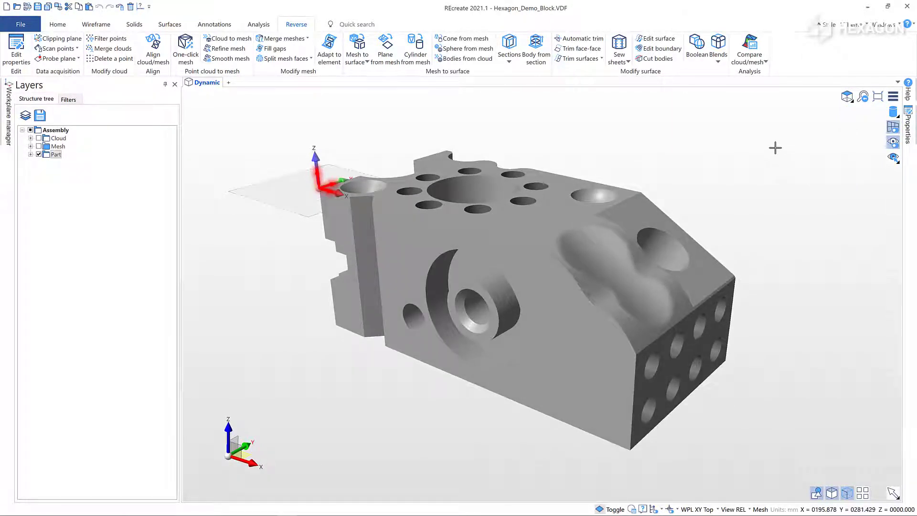
click(39, 146)
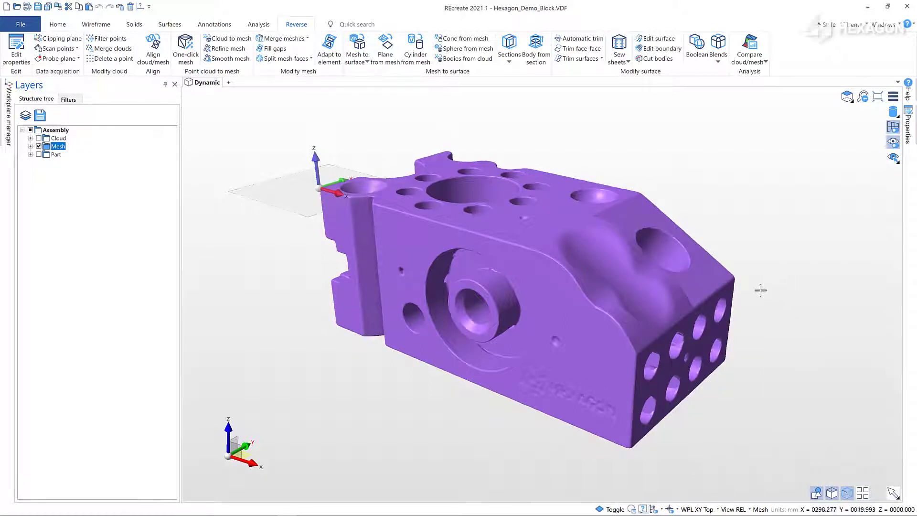
mouse_move(735, 279)
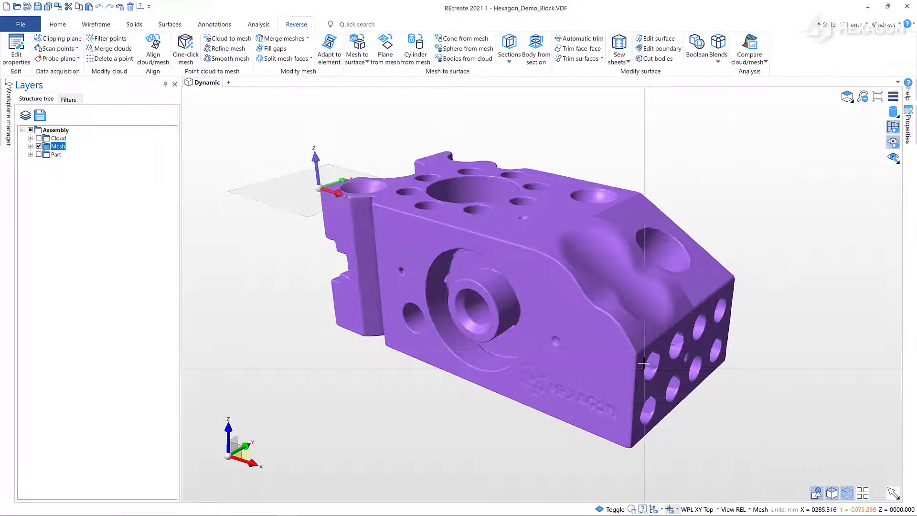
mouse_move(642, 352)
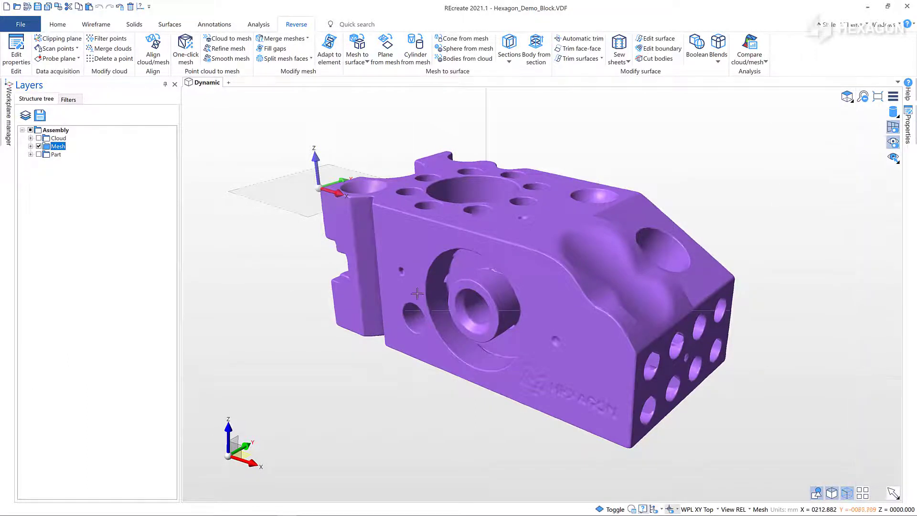
- Swap the mesh for the solid Part and enable query info showing 226 edges, 108 faces
click(39, 146)
click(38, 146)
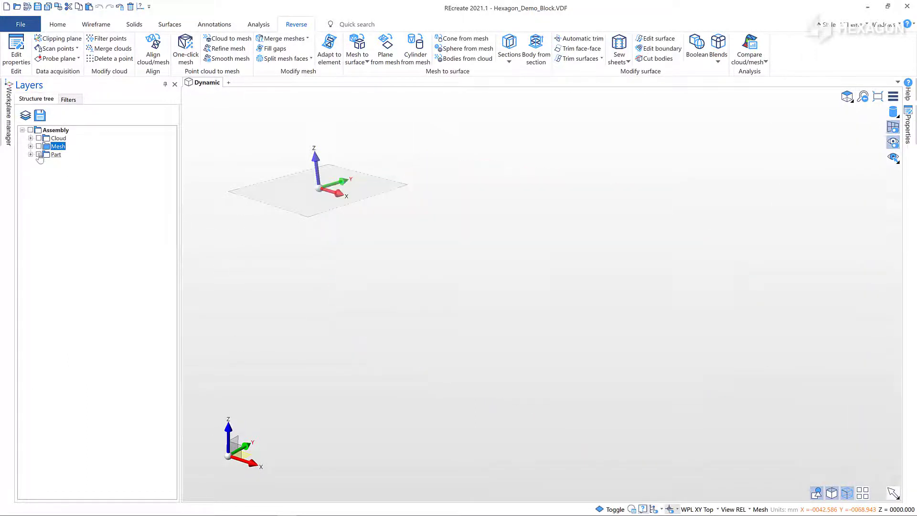
click(39, 154)
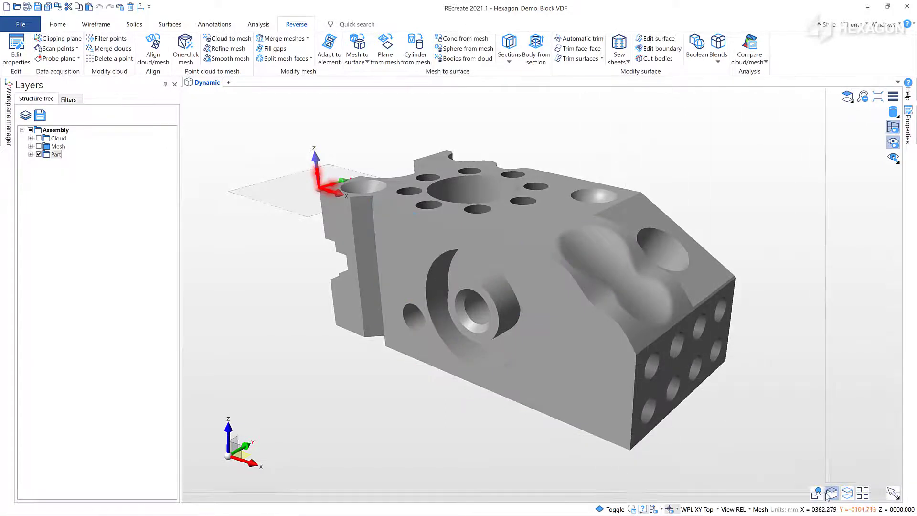
click(847, 493)
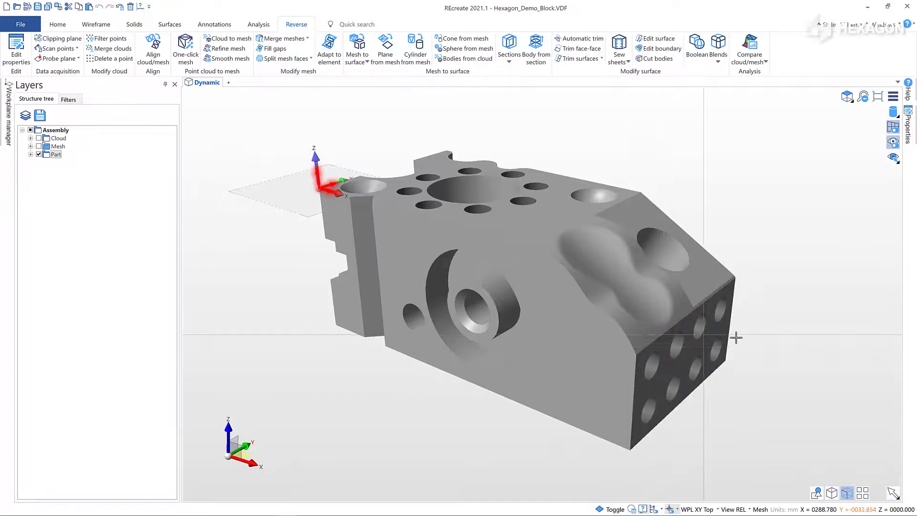
click(817, 494)
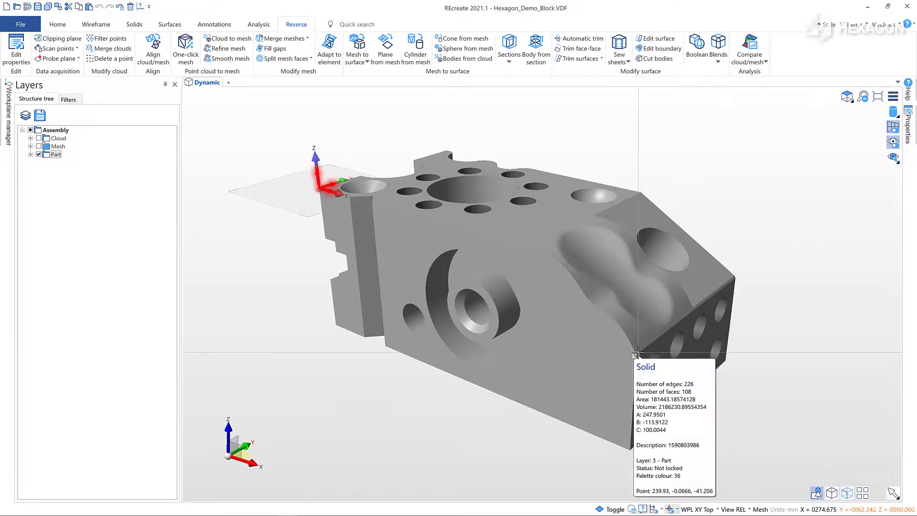